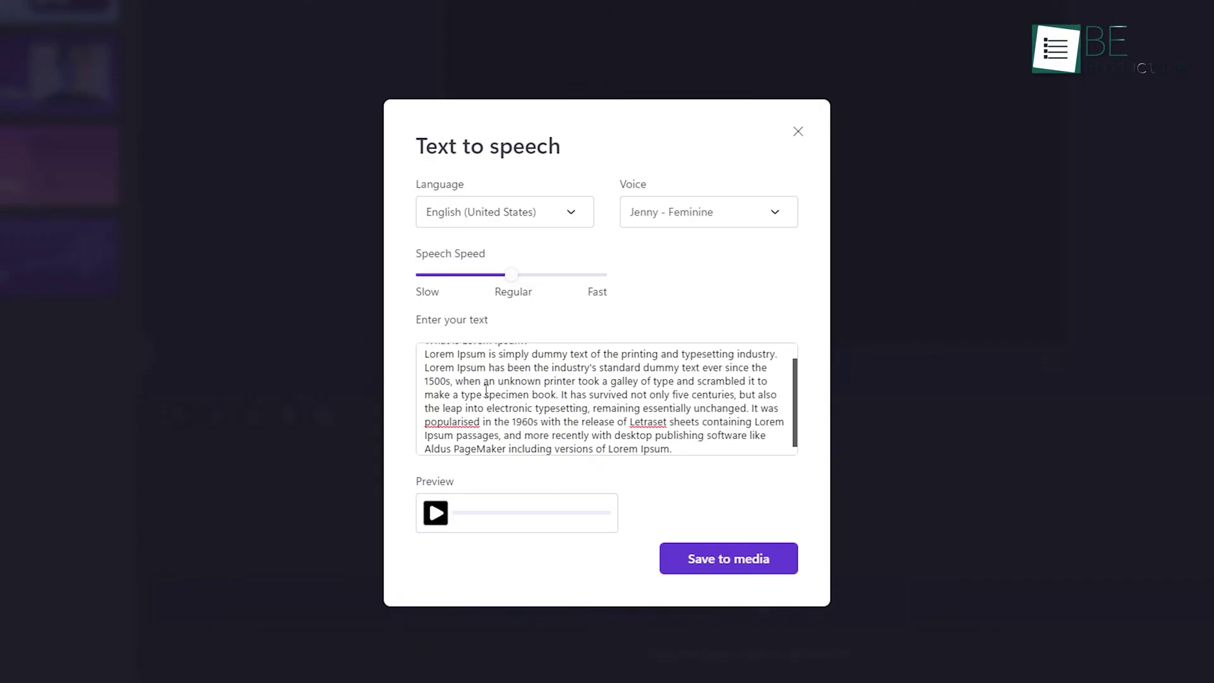
Check Clipchamp's text-to-speech language list, leaving English (United States) and Jenny - Feminine unchanged
left_click(539, 210)
left_click(689, 211)
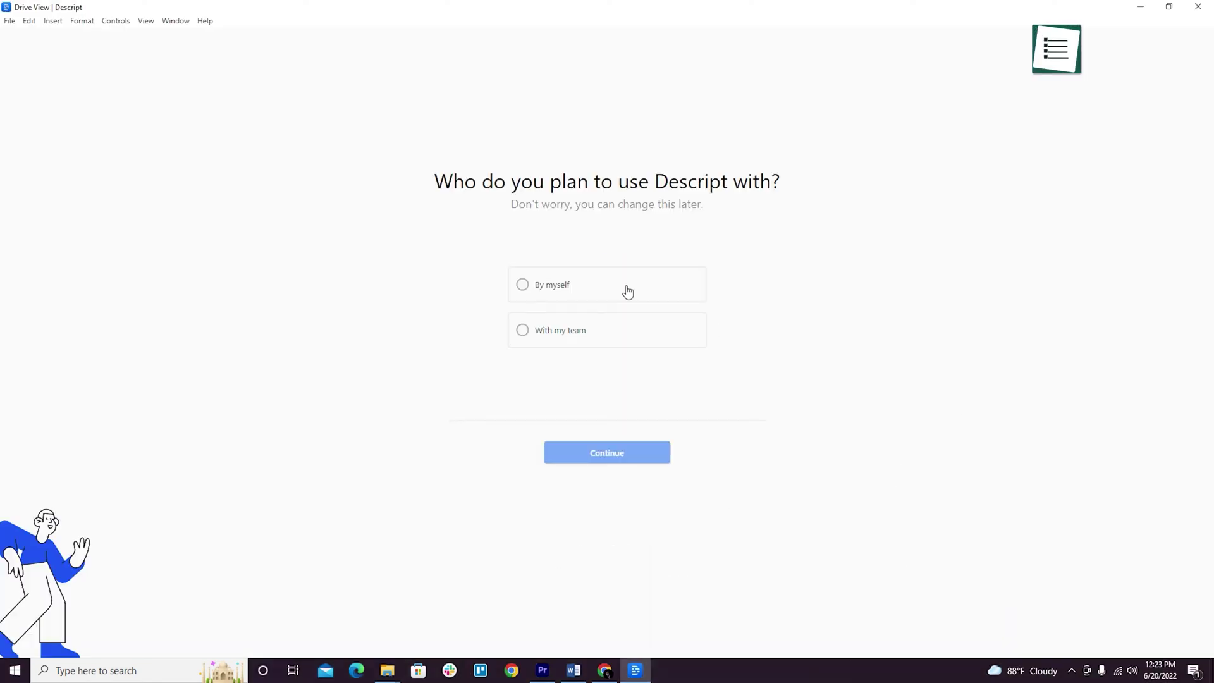
Choose to use Descript by myself and create a new project named Demo
left_click(628, 291)
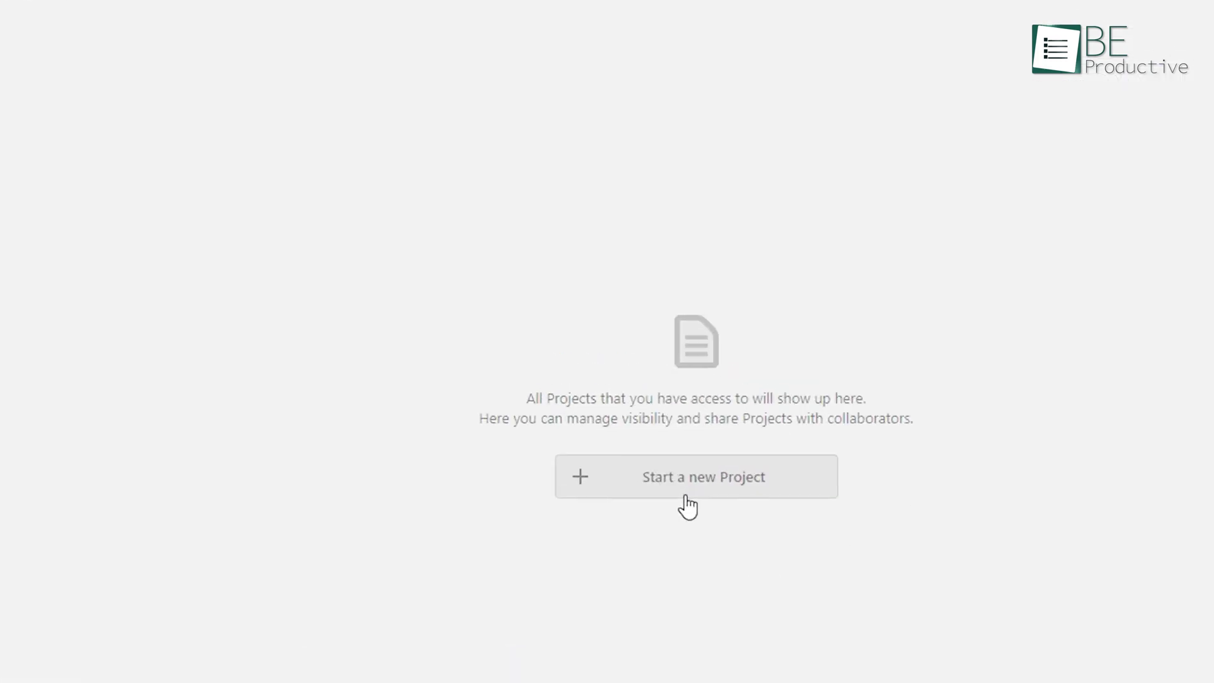
left_click(686, 497)
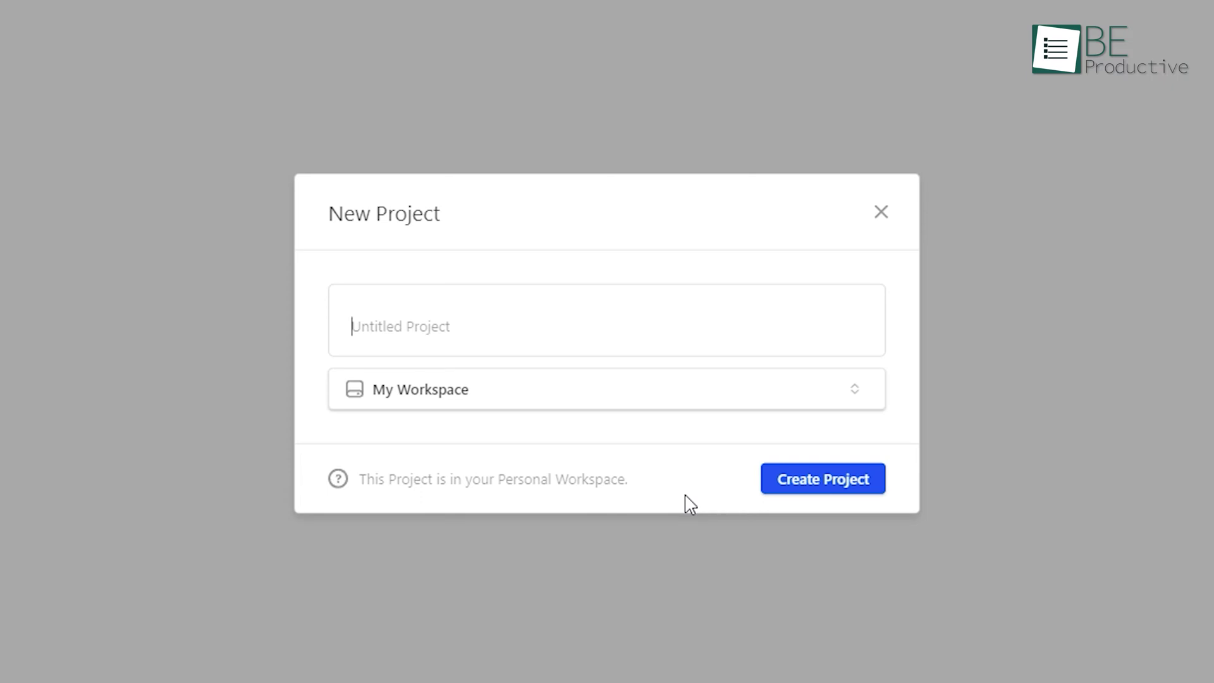
key("Return")
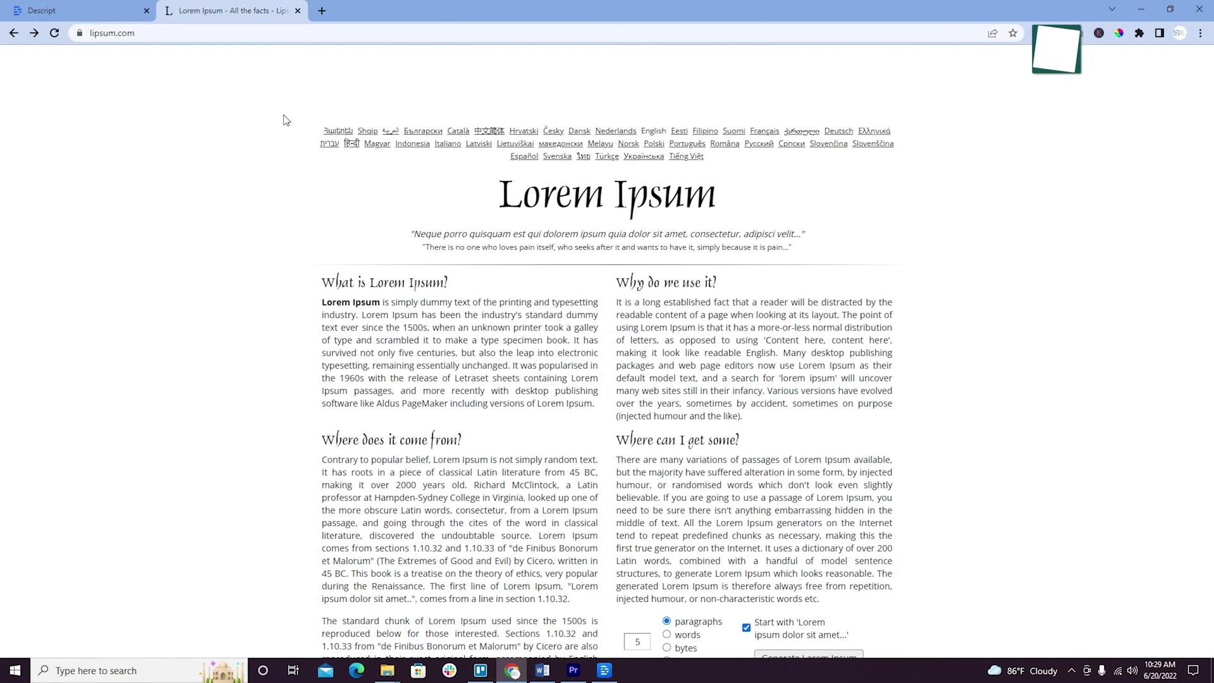
Paste the Lorem Ipsum text into the script and give the heading the Ruth stock voice, after previewing Don and Emily
left_click_drag(323, 279, 626, 452)
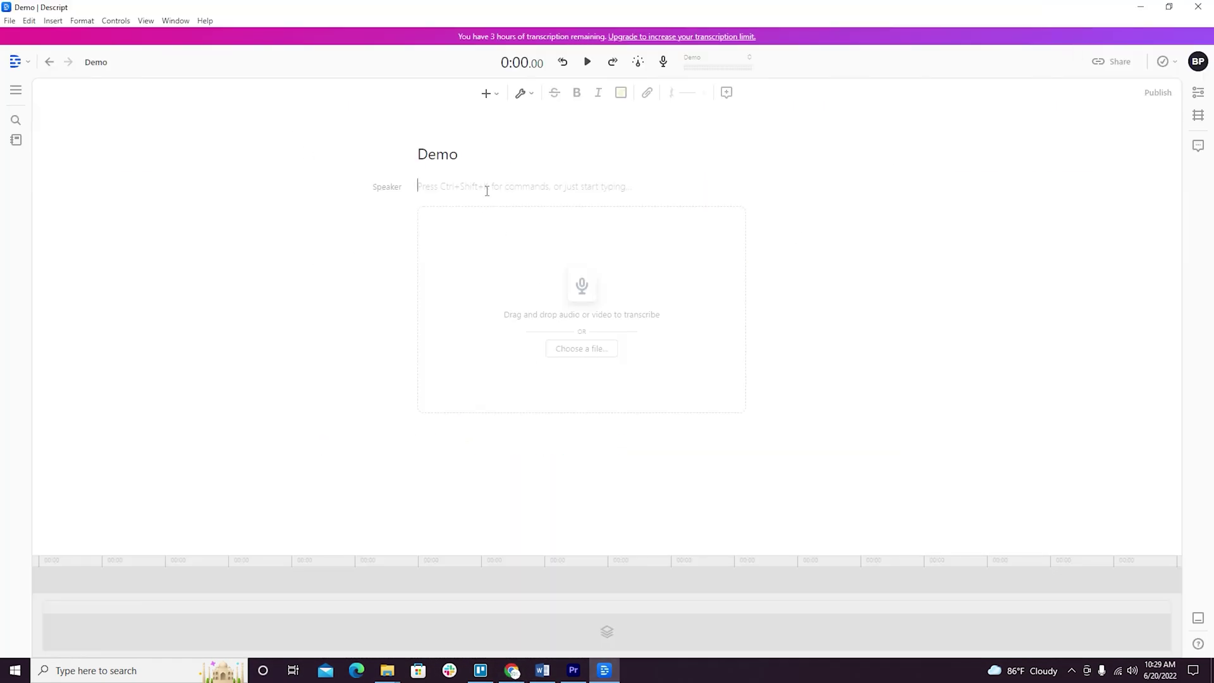
type("What is Lorem Ipsum? Lorem Ipsum is simply dummy text of the printing and typesetting industry. Lorem Ipsum has been the industry's standard dummy text ever since the 1500s, when an unknown printer took a galley of type and scrambled it to make a type specimen book. It has survived not only five centuries, but also the leap into electronic typesetting, remaining essentially unchanged. It was popularised in the 1960s with the release of Letraset sheets containing Lorem Ipsum passages, and more recently with desktop publishing software like Aldus PageMaker including versions of Lorem Ipsum.")
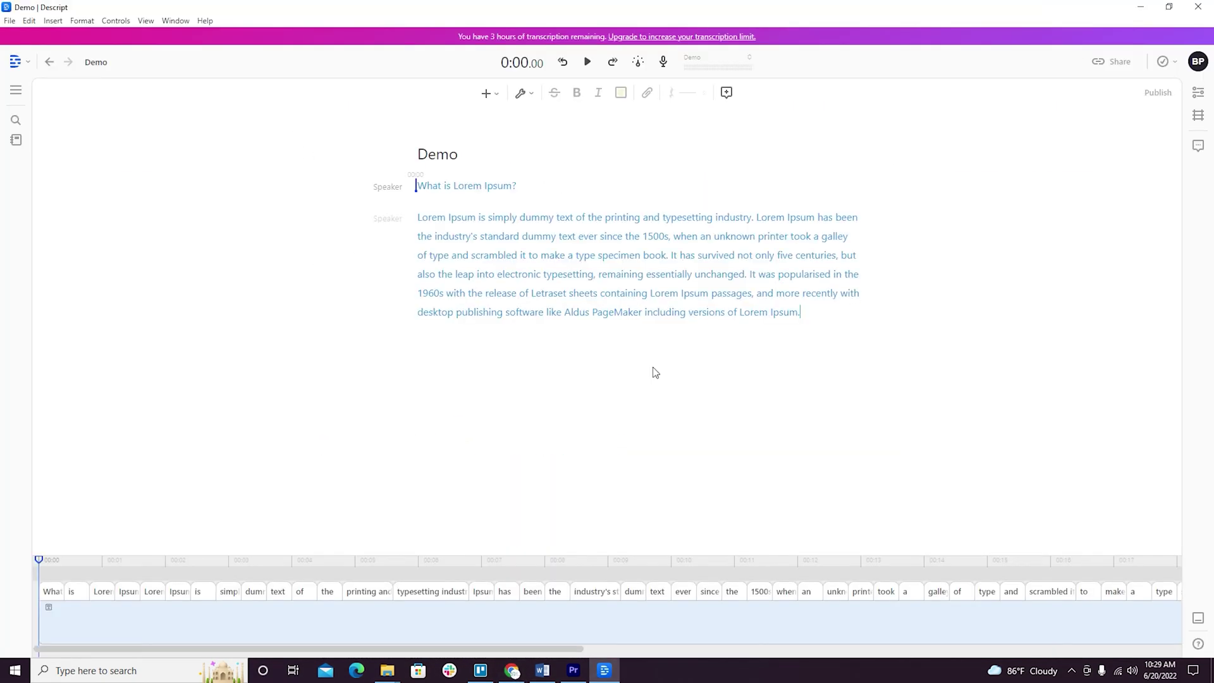
left_click(383, 188)
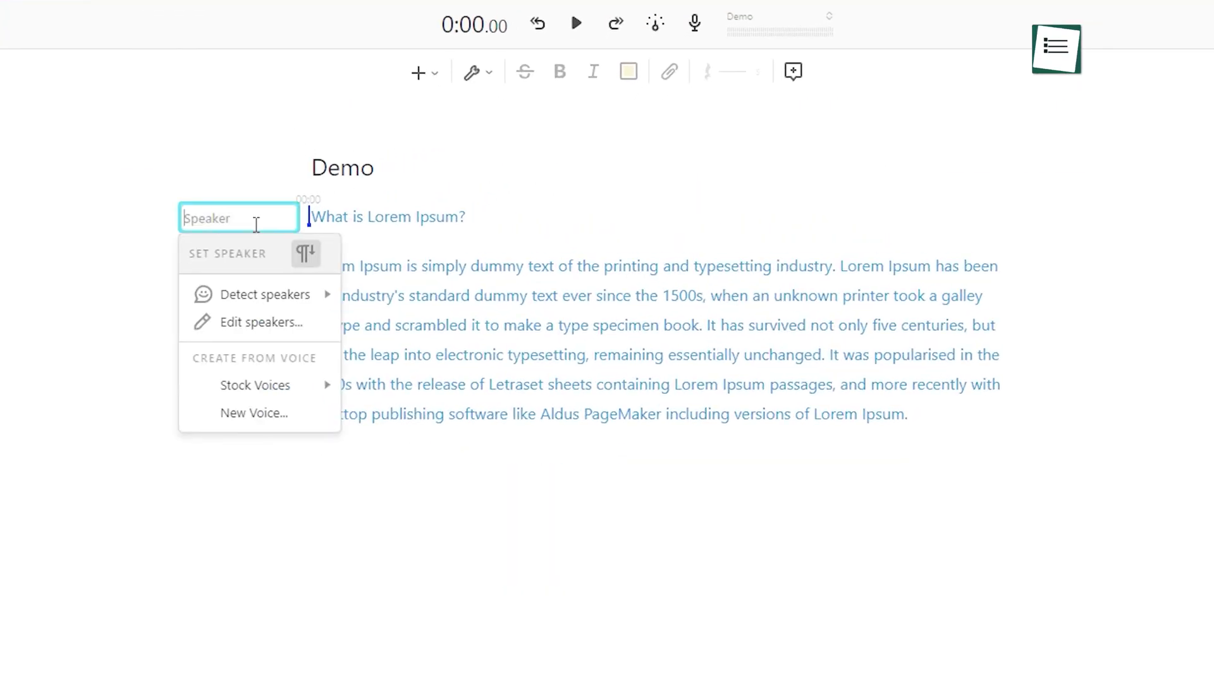
mouse_move(269, 387)
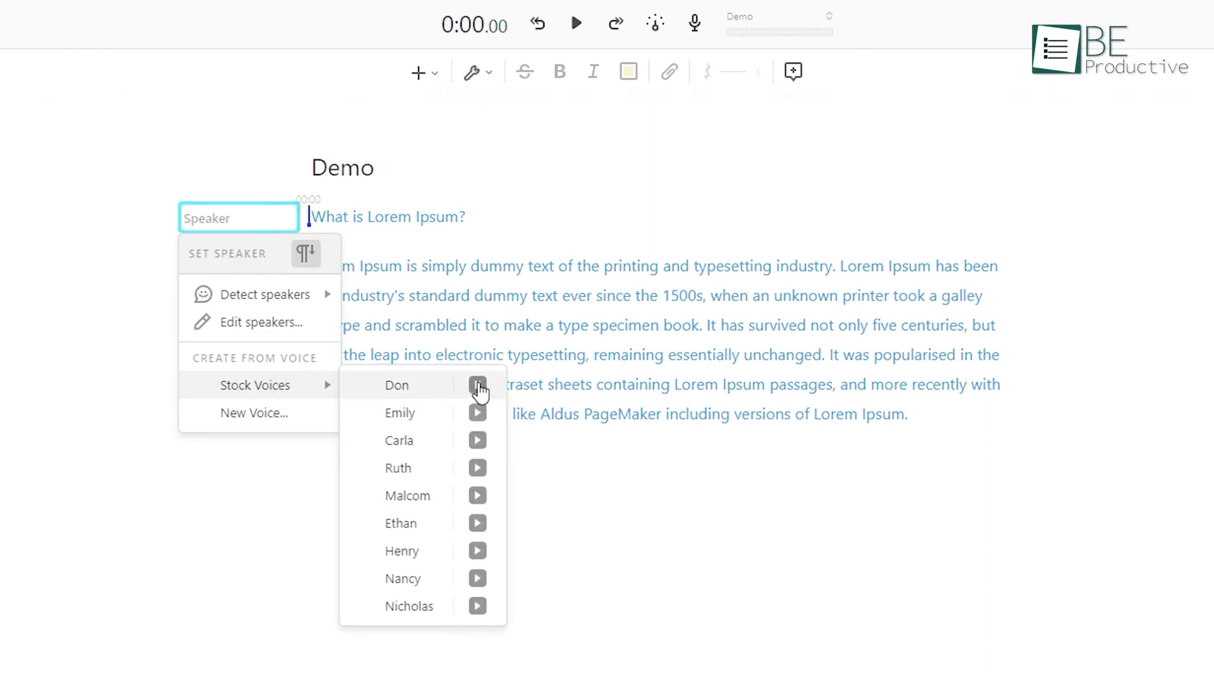
left_click(478, 387)
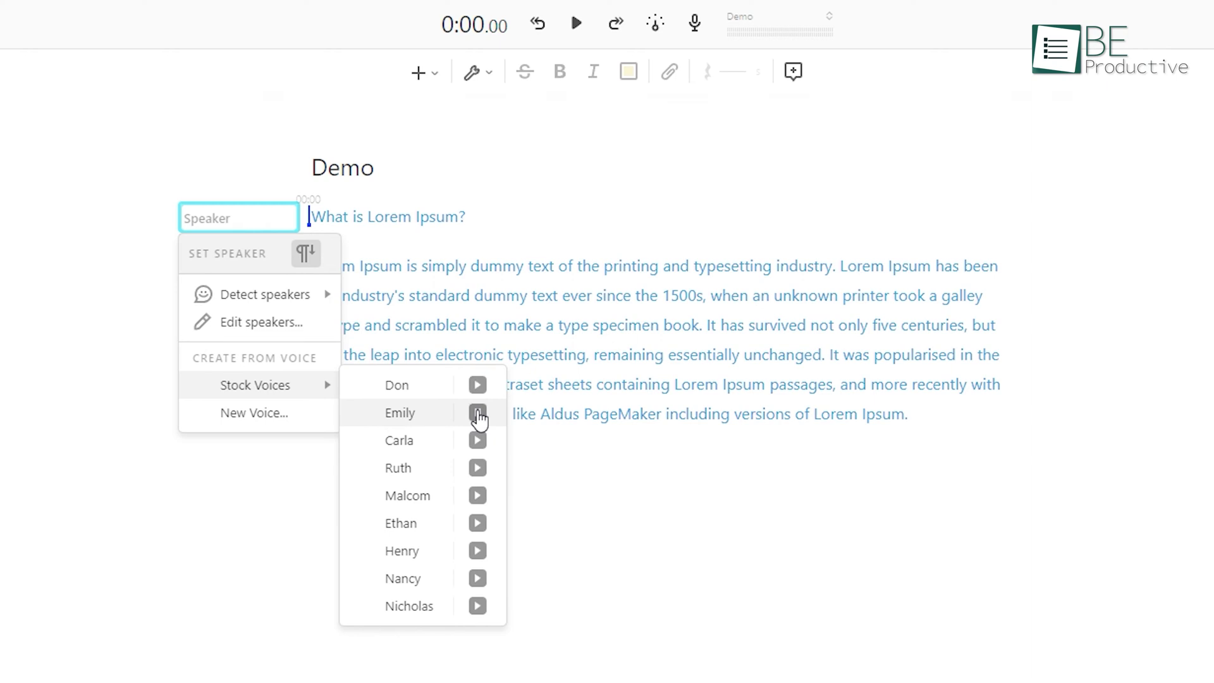
left_click(478, 414)
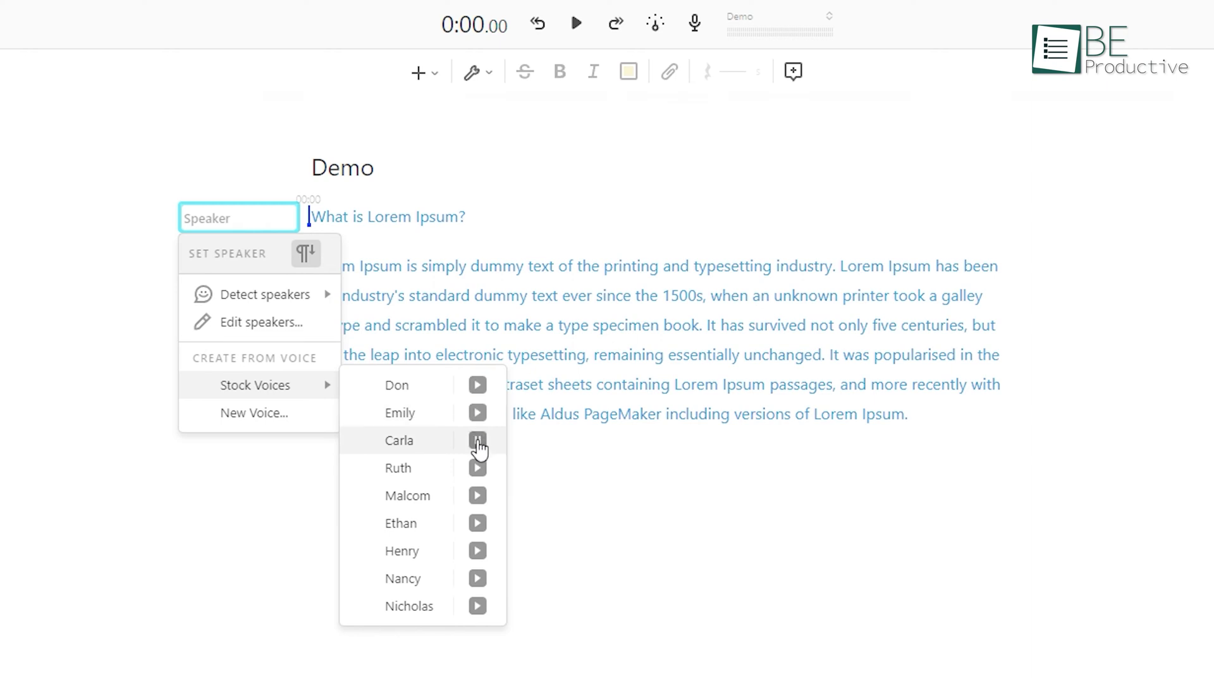
left_click(398, 468)
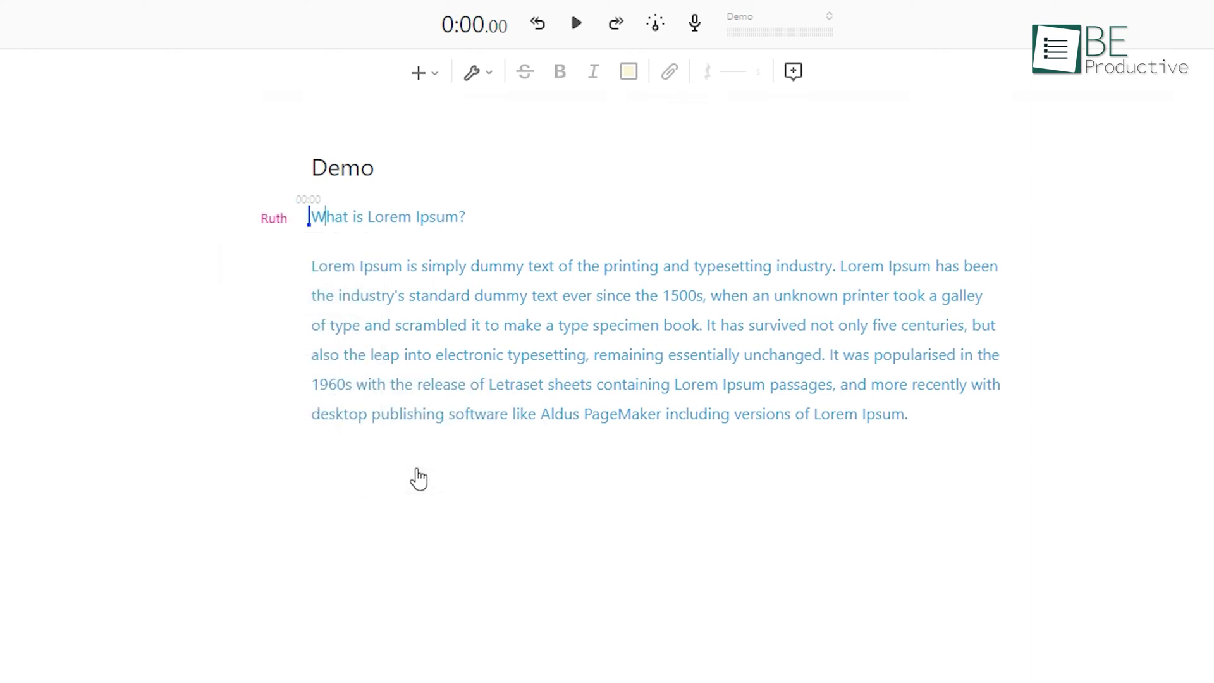
Preview Ruth's Formal 2 voice for the paragraph's speaker
left_click(279, 271)
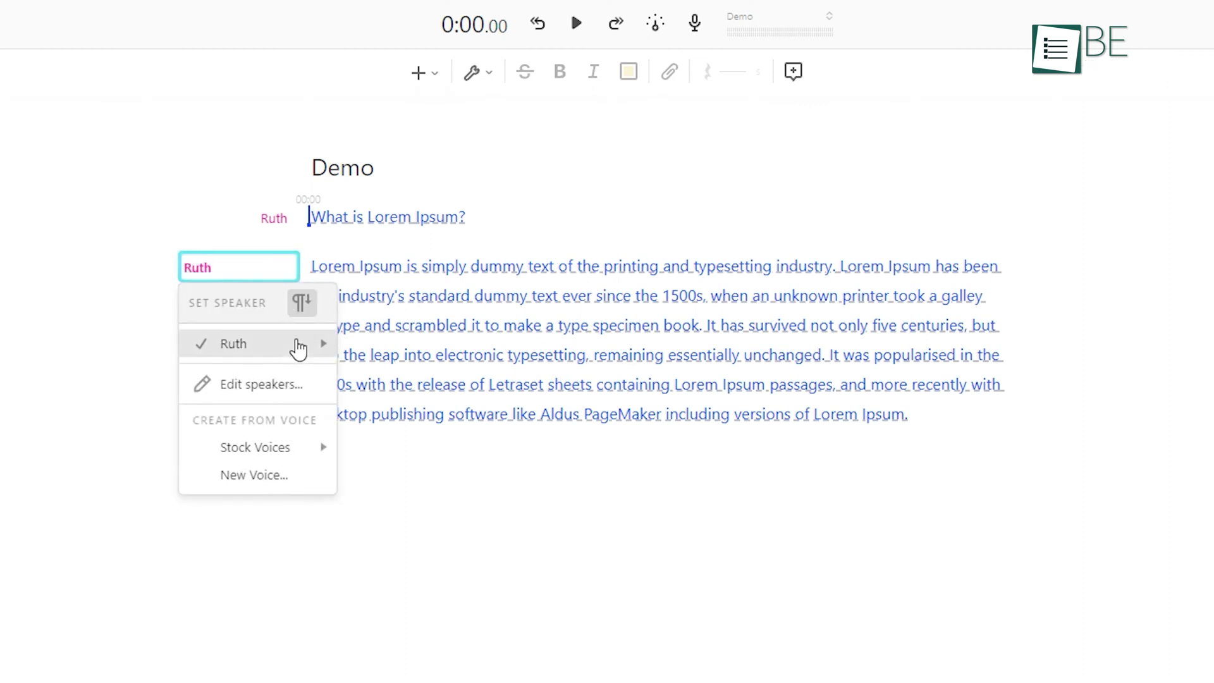
mouse_move(298, 349)
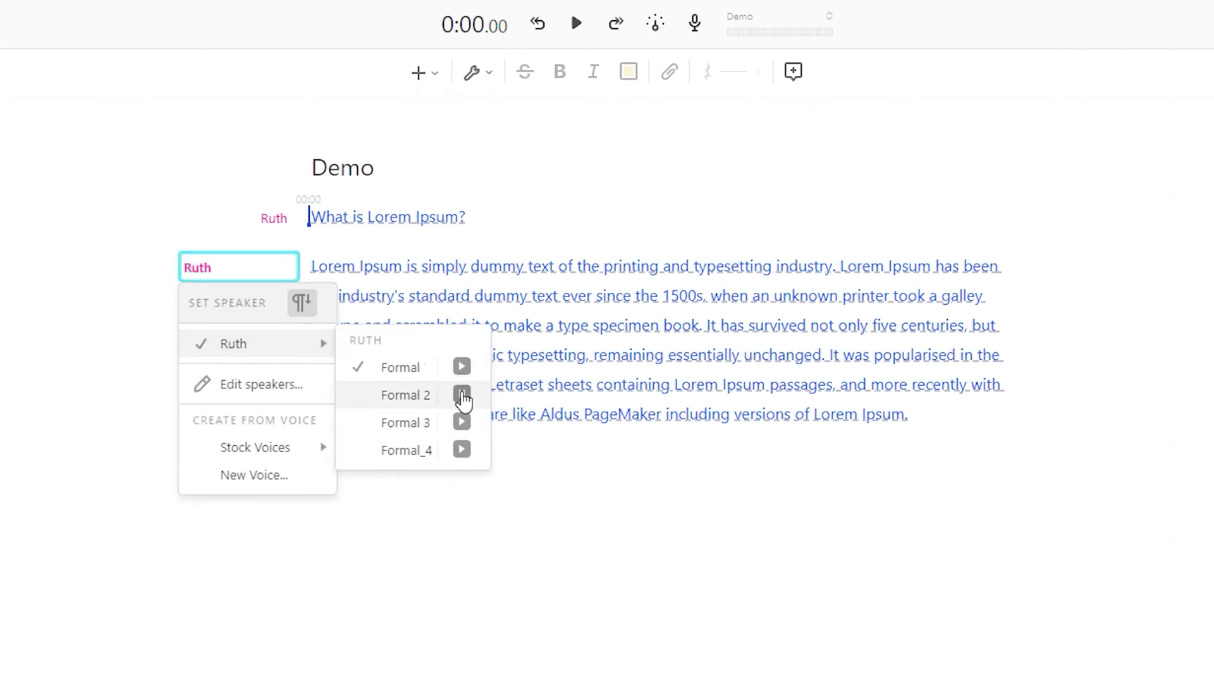
left_click(462, 396)
Assign a formal Ruth voice to the paragraph and play the script to hear it
left_click(450, 450)
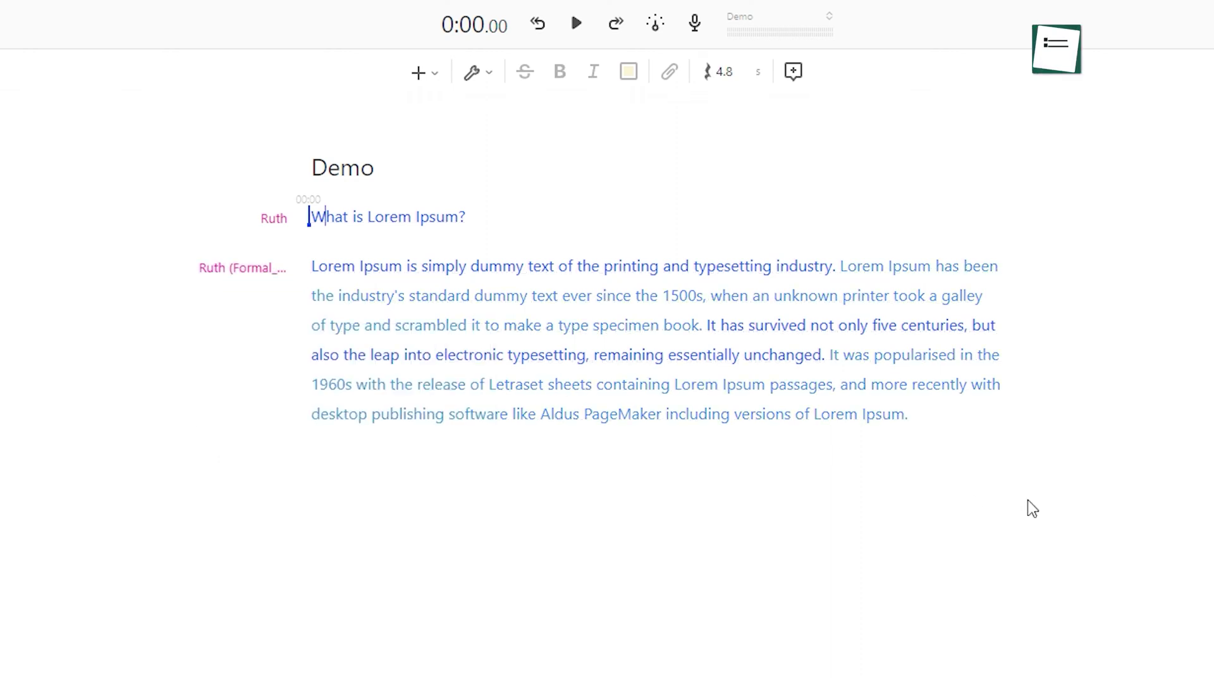
left_click(577, 33)
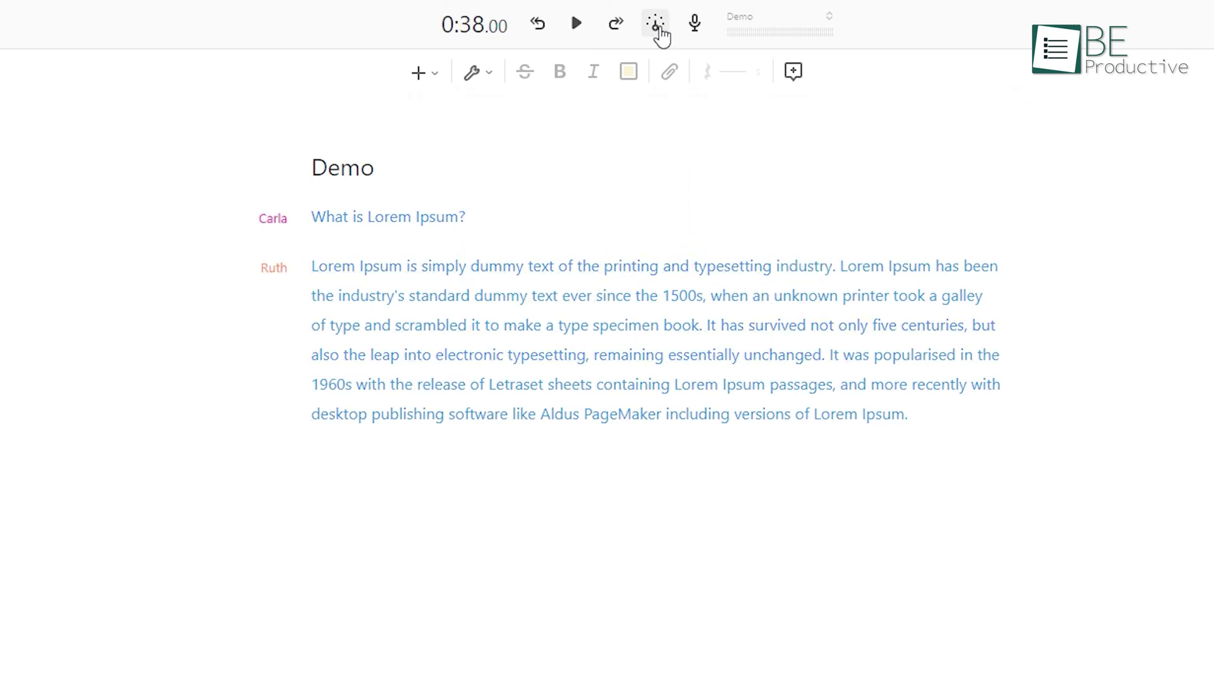
left_click(656, 27)
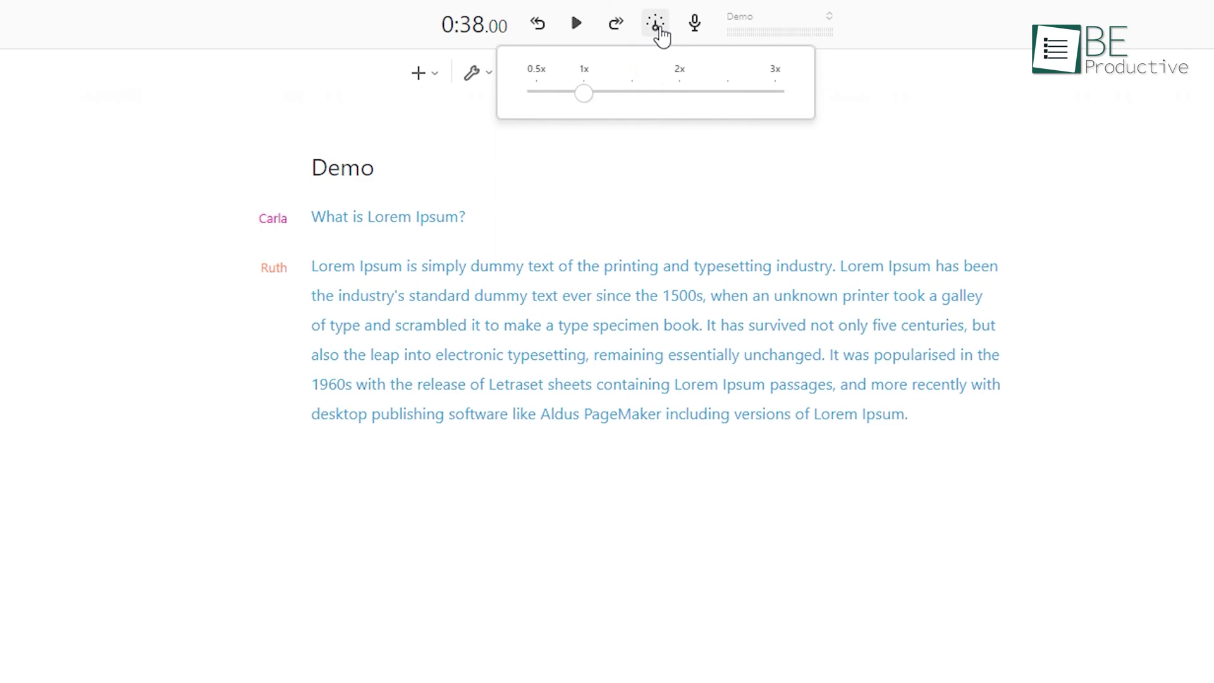
left_click(661, 34)
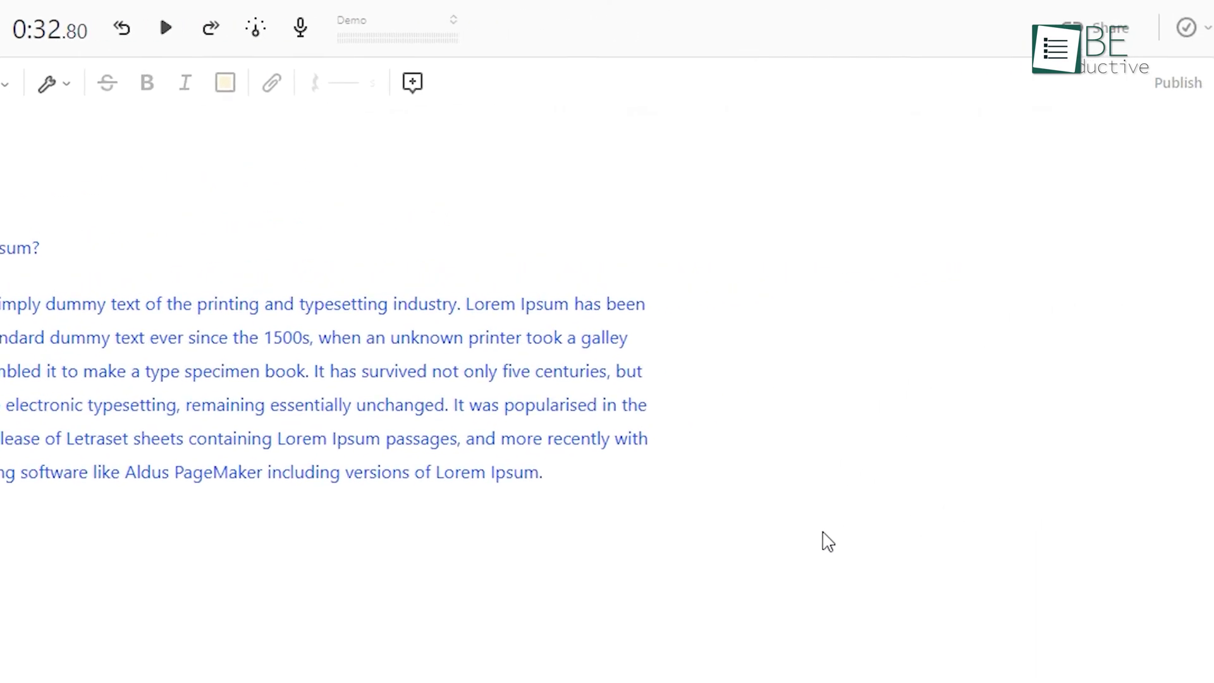
Choose Audio as the file export format under Share > Export
left_click(1011, 29)
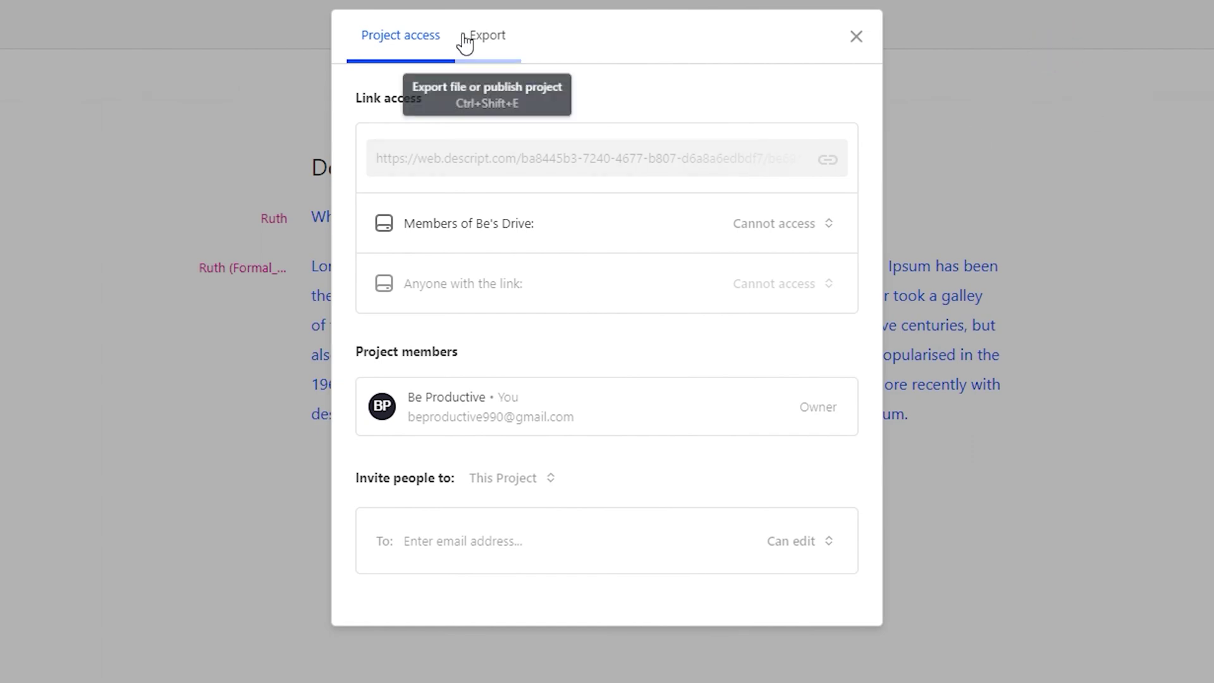
left_click(480, 39)
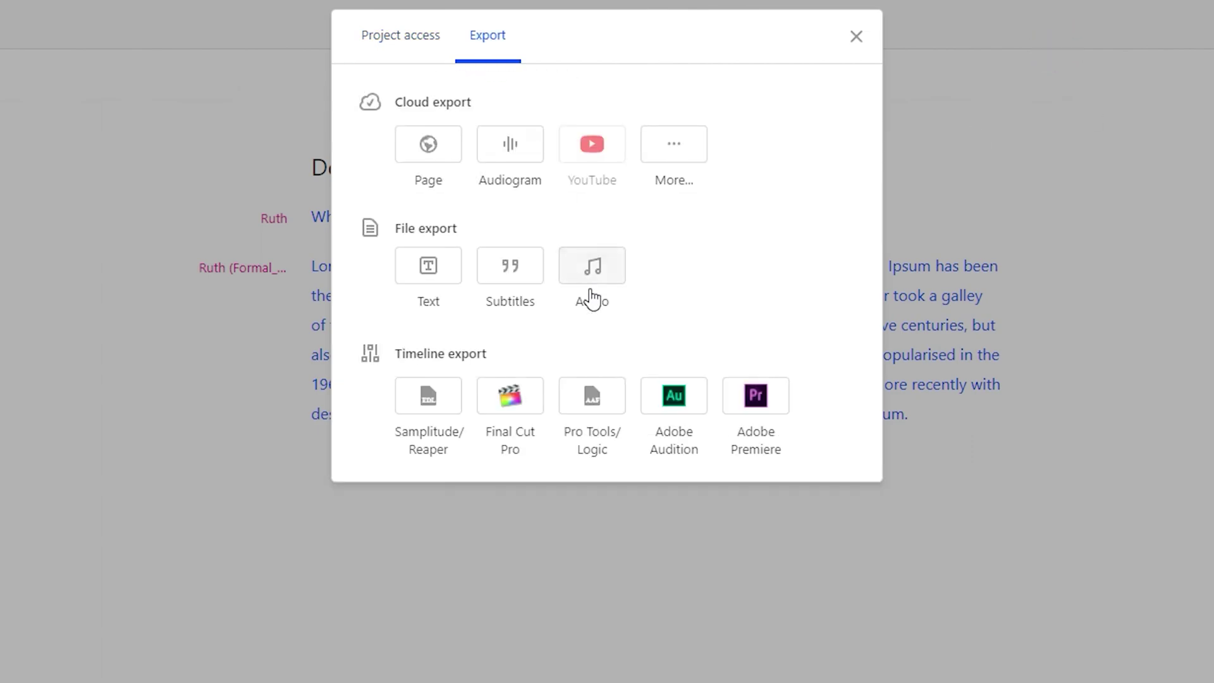
left_click(593, 268)
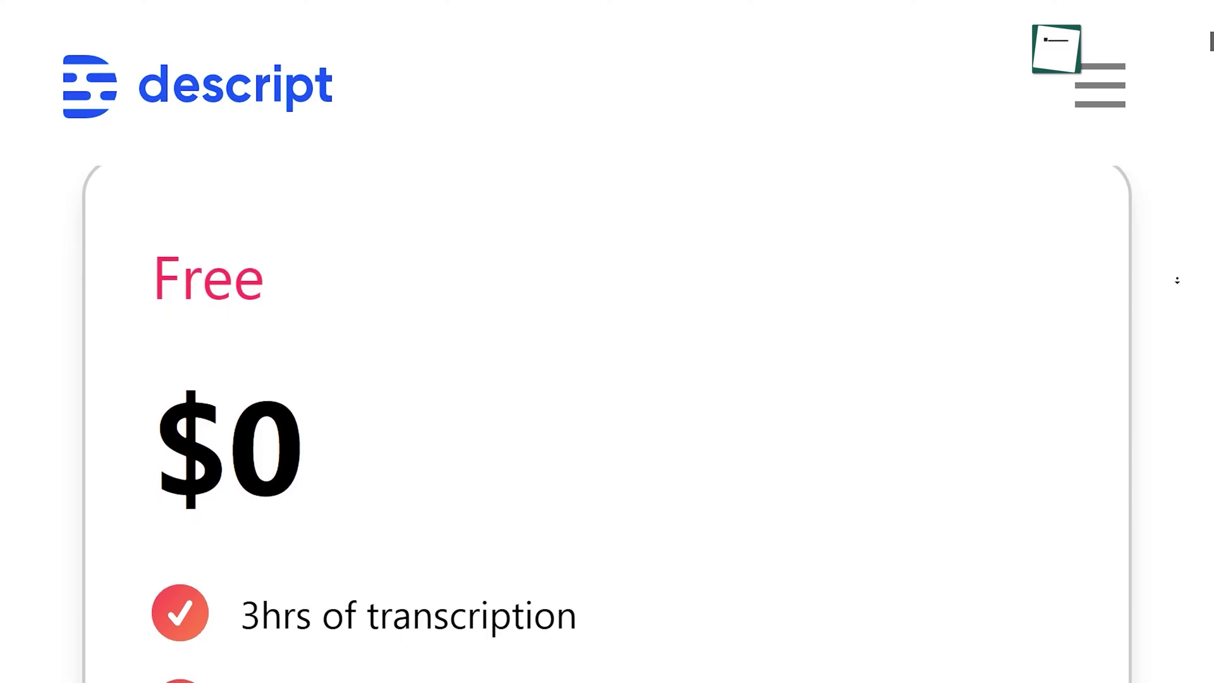
scroll(1176, 285, "down", 2)
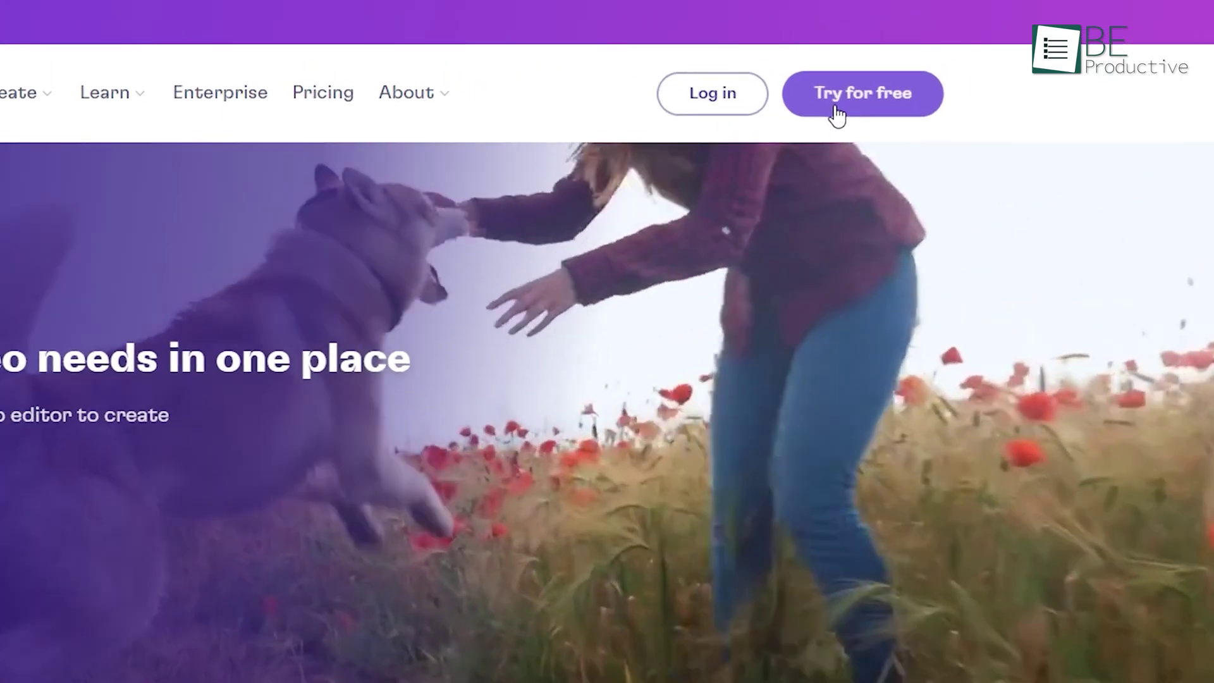
Sign up for a free Clipchamp account and start a new video project
left_click(834, 114)
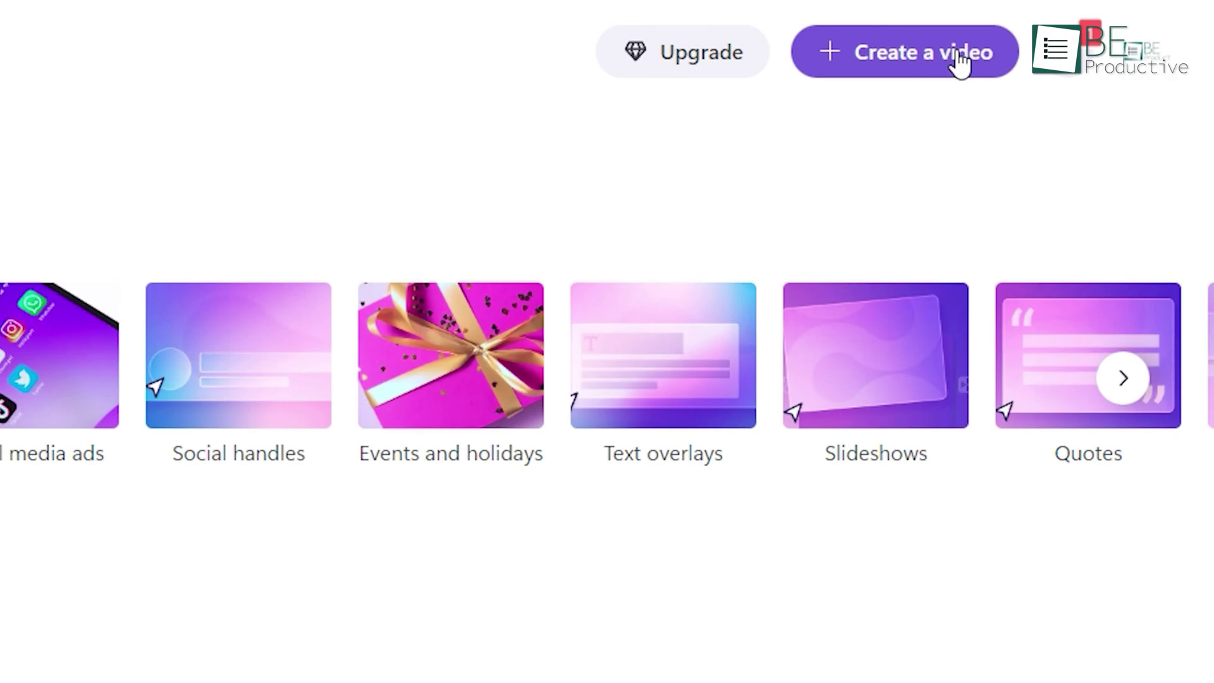
left_click(961, 60)
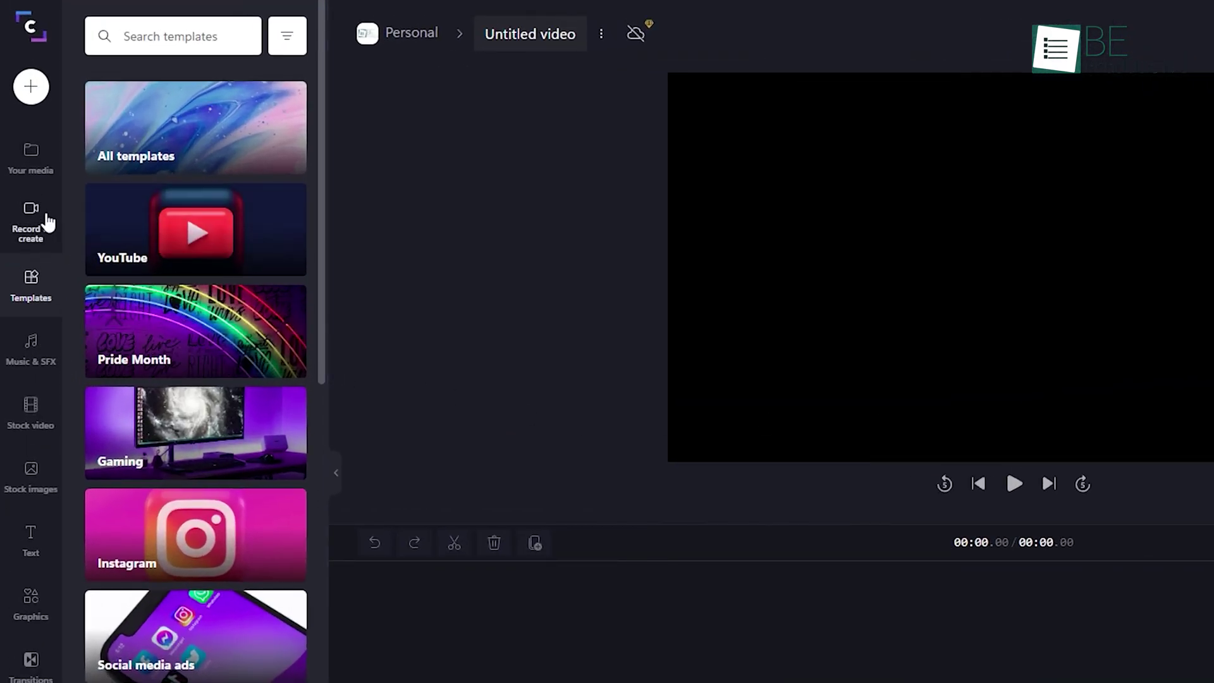
Voice the pasted paragraph with Guy - Masculine in English (United States), save it, and add it to the timeline
left_click(48, 223)
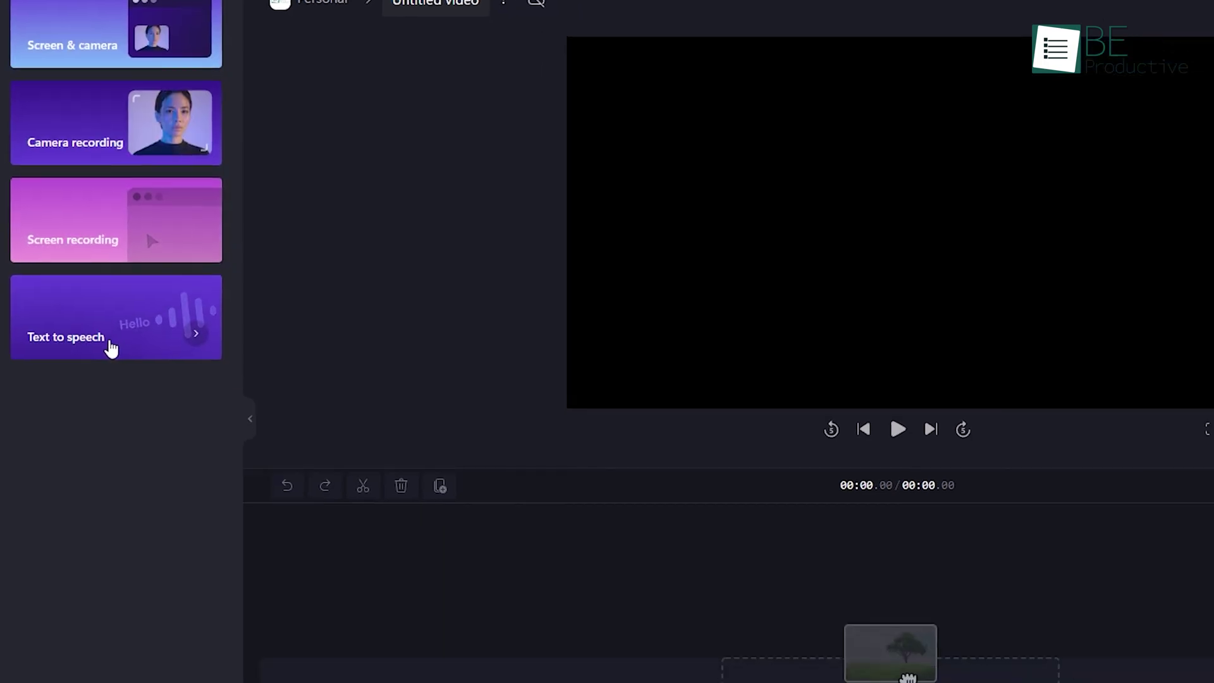
left_click(145, 384)
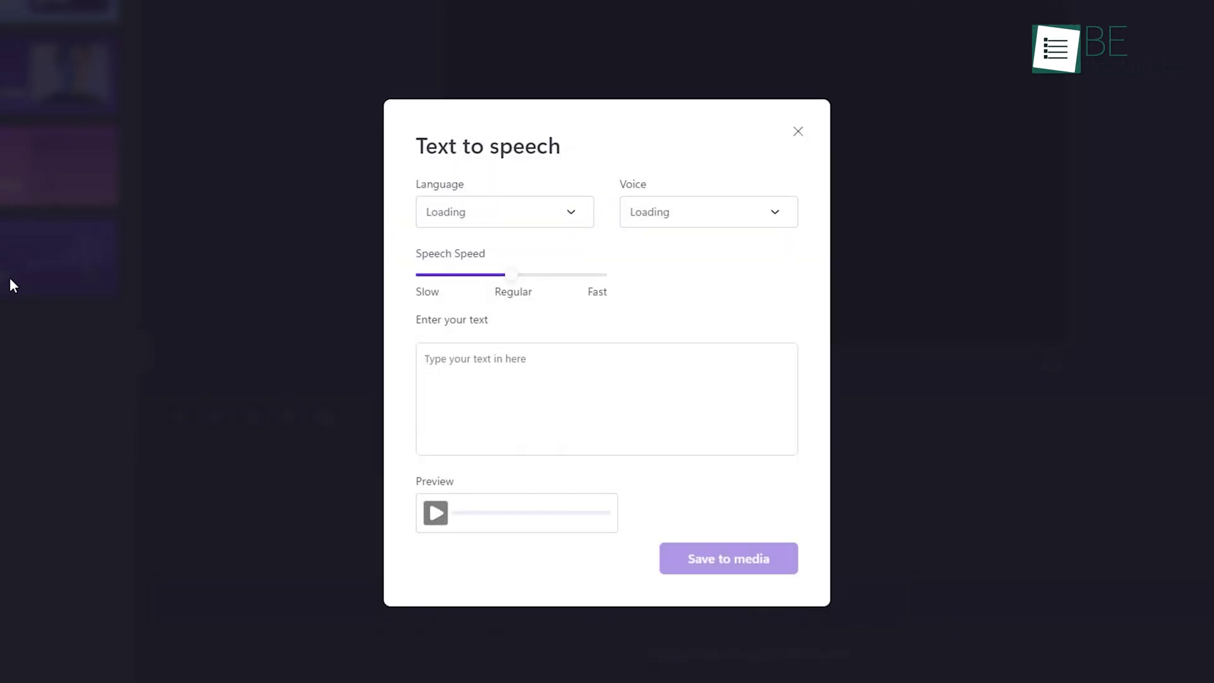
type("What is Lorem Ipsum? Lorem Ipsum is simply dummy text of the printing and typesetting industry. Lorem Ipsum has been the industry's standard dummy text ever since the 1500s, when an unknown printer took a galley of type and scrambled it to make a type specimen book. It has survived not only five centuries, but also the leap into electronic typesetting, remaining essentially unchanged. It was popularised in the 1960s with the release of Letraset sheets containing Lorem Ipsum passages, and more recently with desktop publishing software like Aldus PageMaker including versions of Lorem Ipsum.")
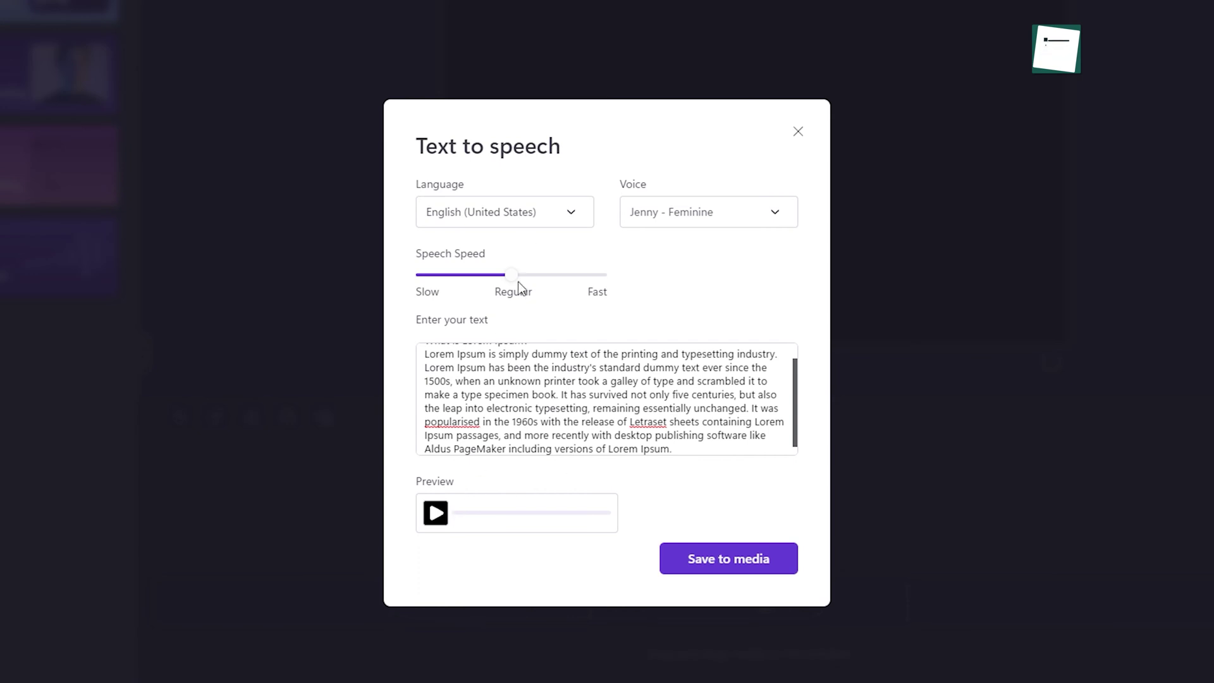
left_click(539, 210)
left_click(539, 210)
left_click(722, 215)
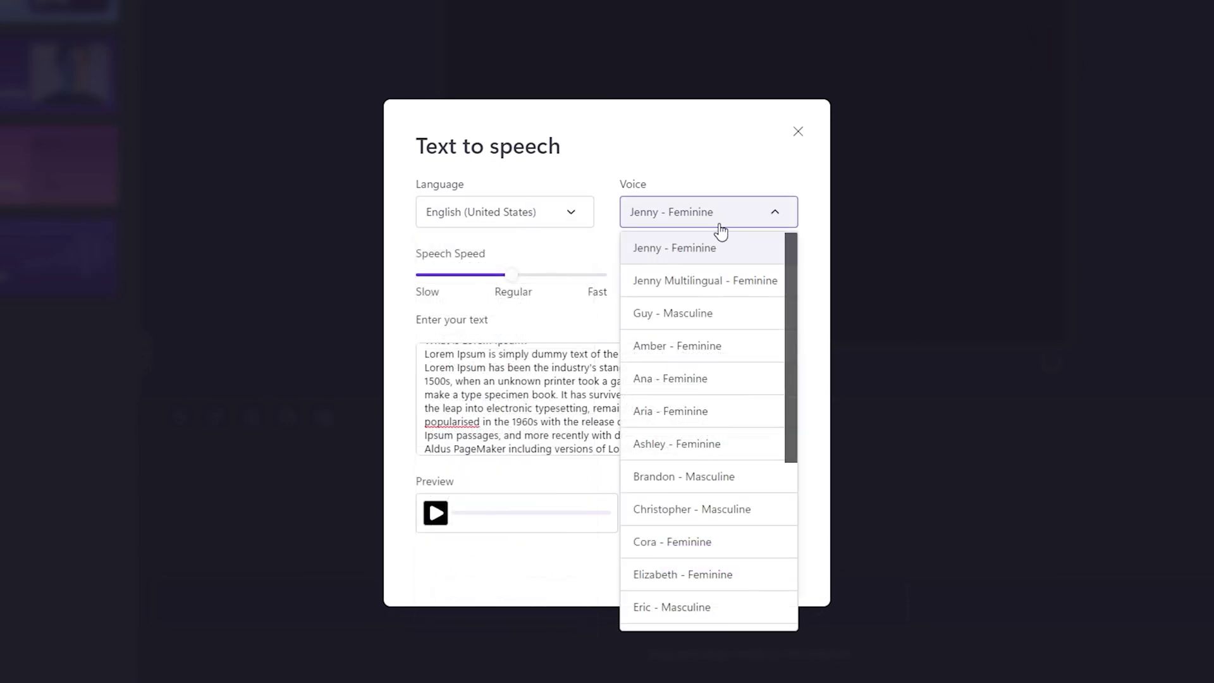
left_click(686, 317)
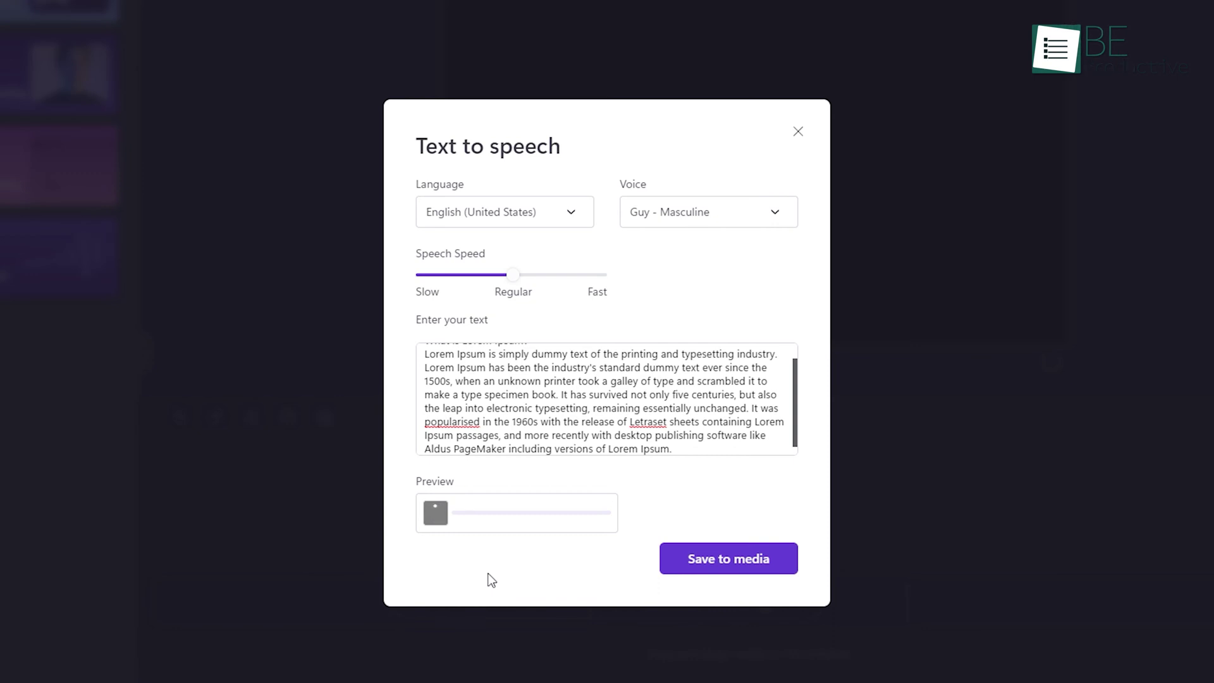
left_click(683, 566)
left_click_drag(666, 510, 367, 484)
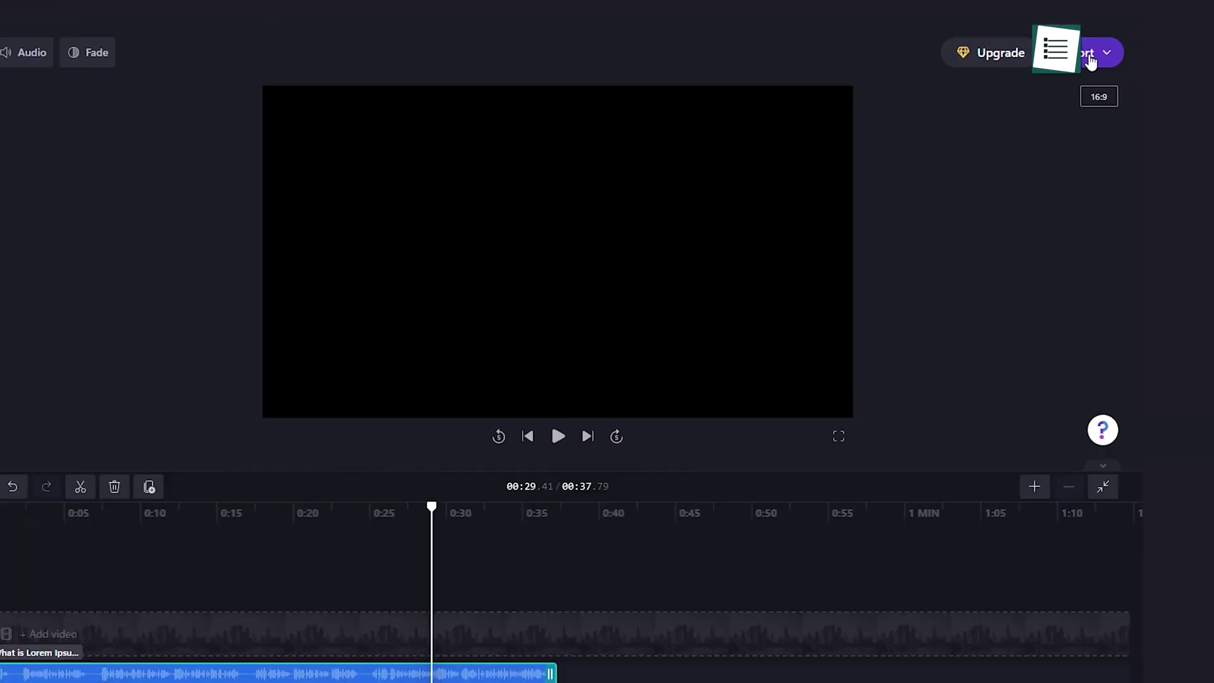
Export the Clipchamp video at 1080p quality
left_click(1091, 60)
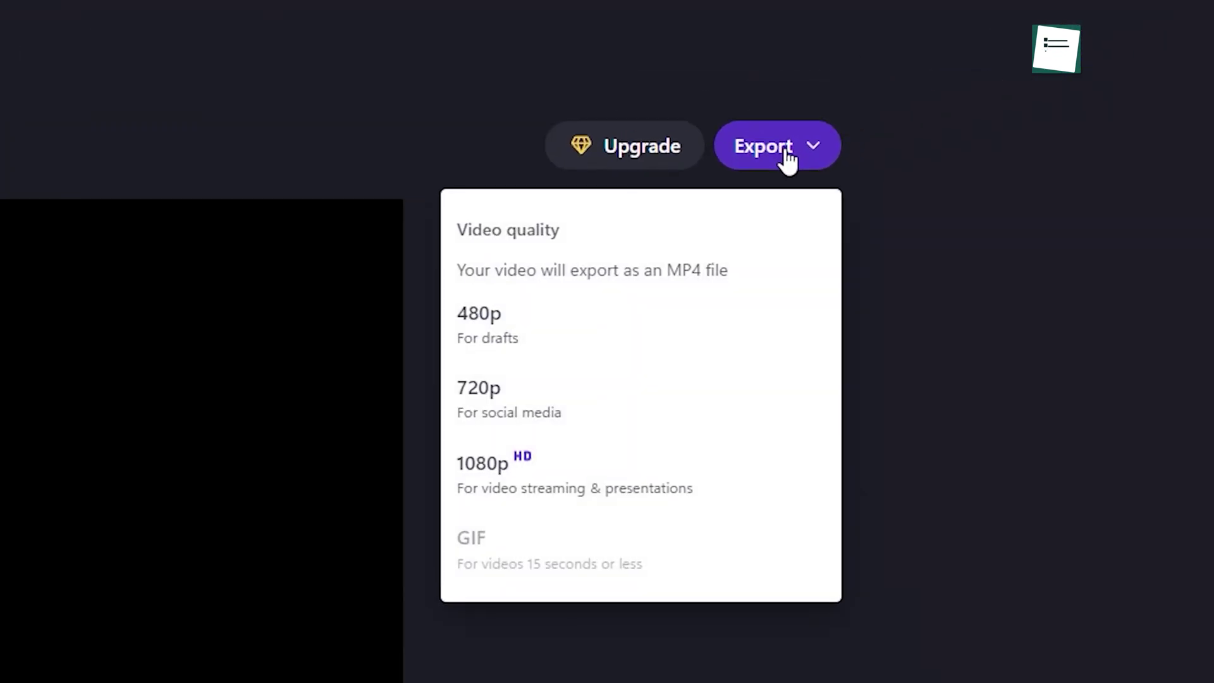
left_click(626, 492)
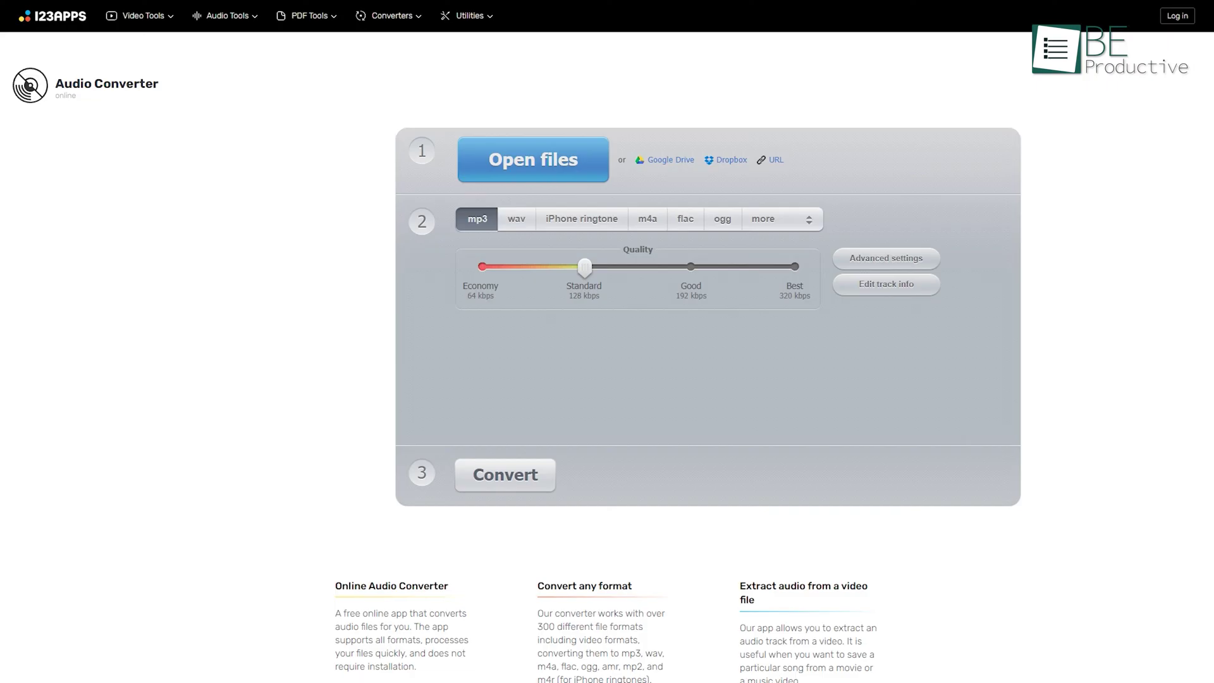
Load the exported Clipchamp MP4 into the converter and convert it to MP3
left_click_drag(994, 266, 680, 339)
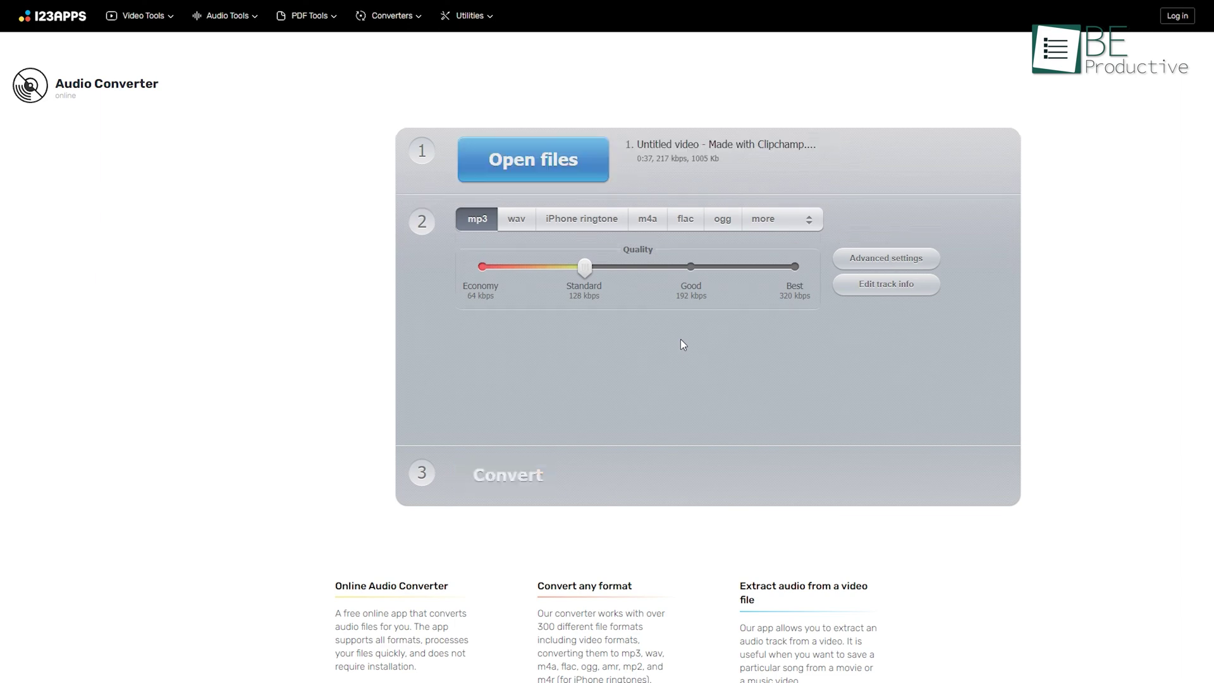
left_click(526, 485)
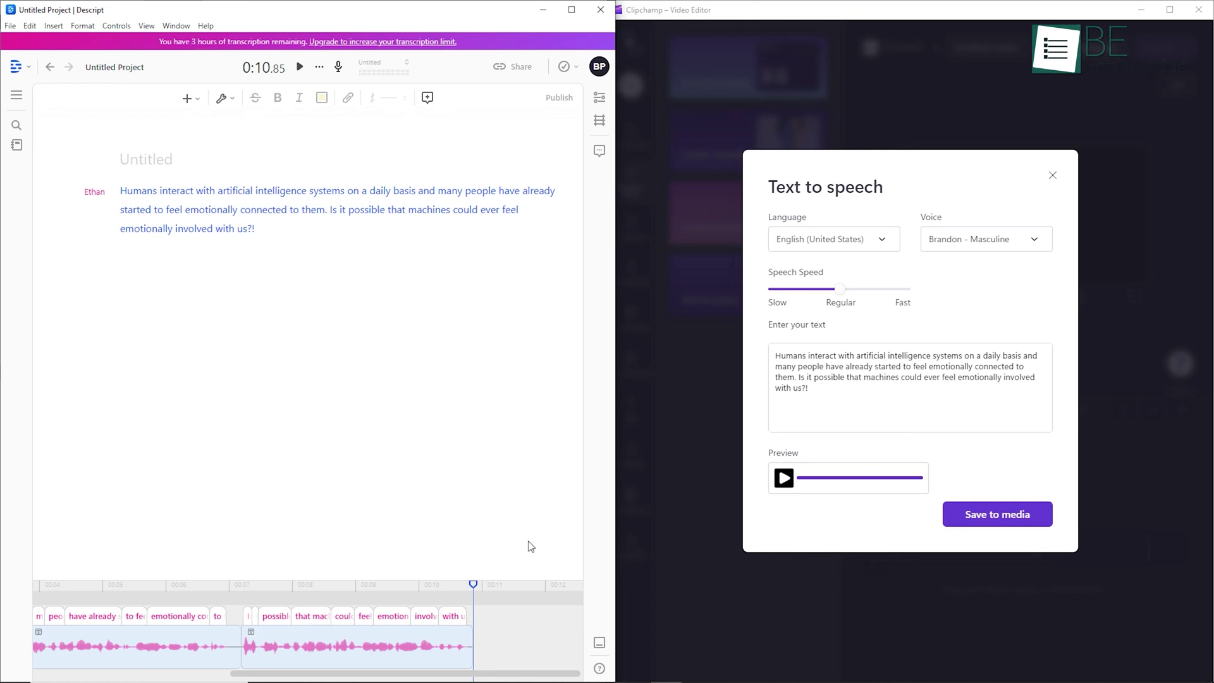
Play Descript's Ethan voiceover from the start, then switch to Clipchamp's Brandon - Masculine preview
left_click(303, 73)
left_click(787, 484)
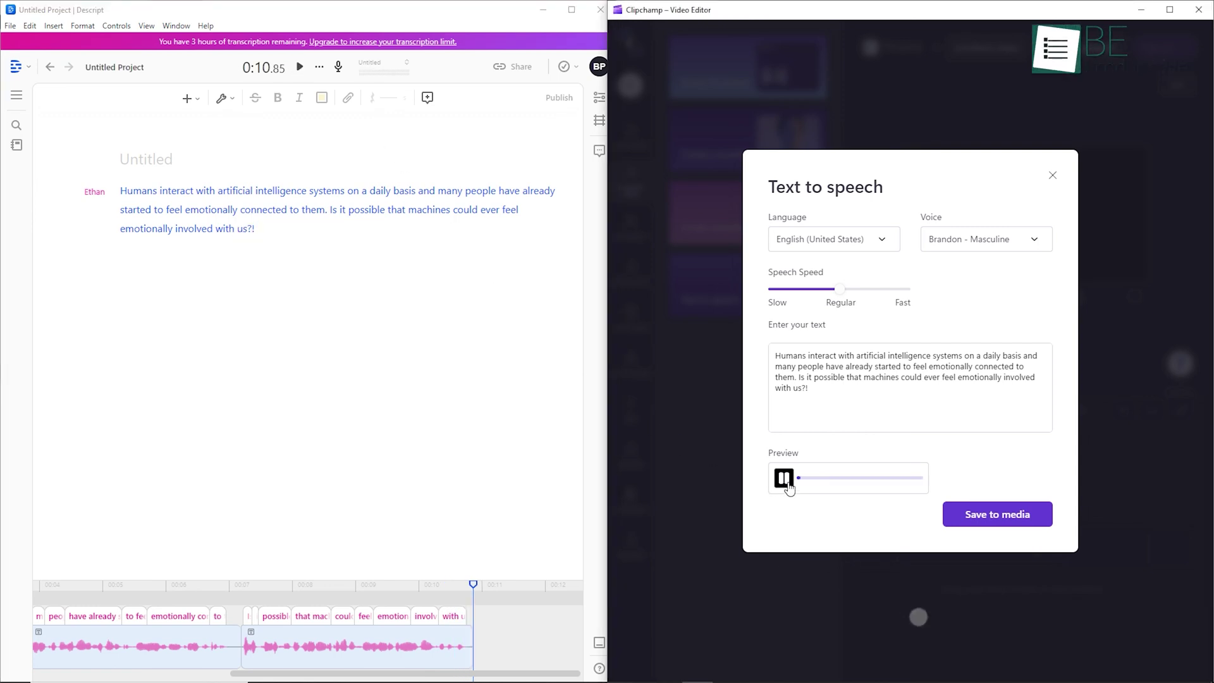